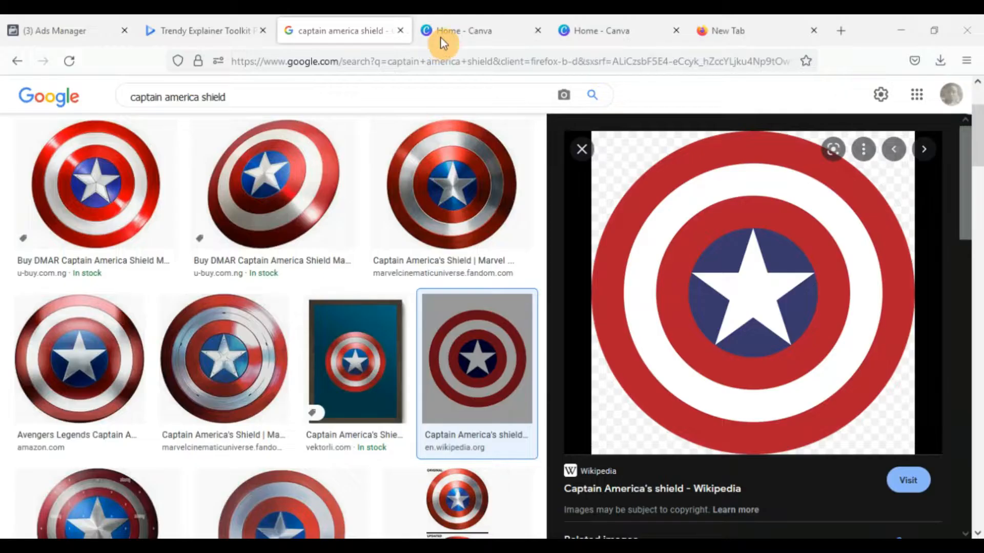
Create a new blank Instagram Post design in Canva
click(442, 41)
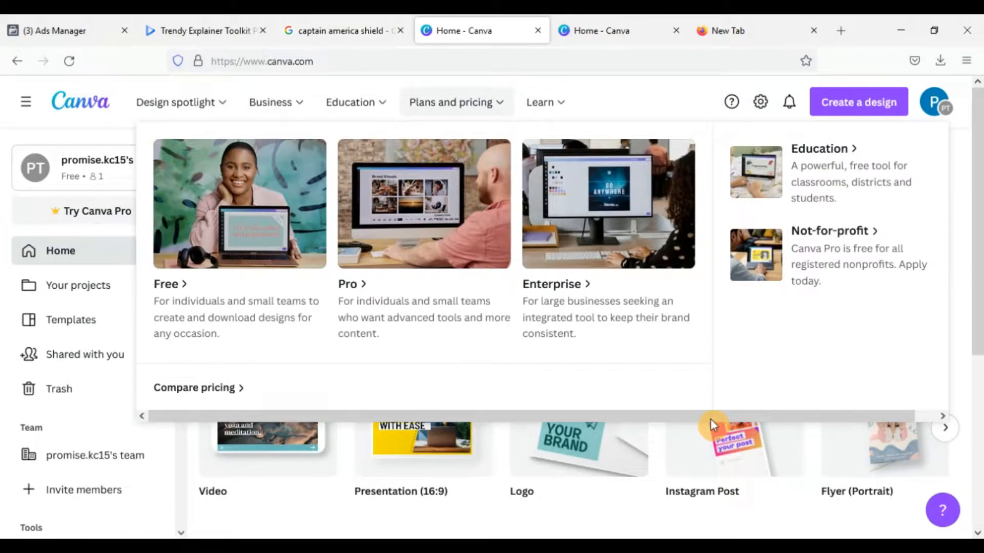
click(716, 446)
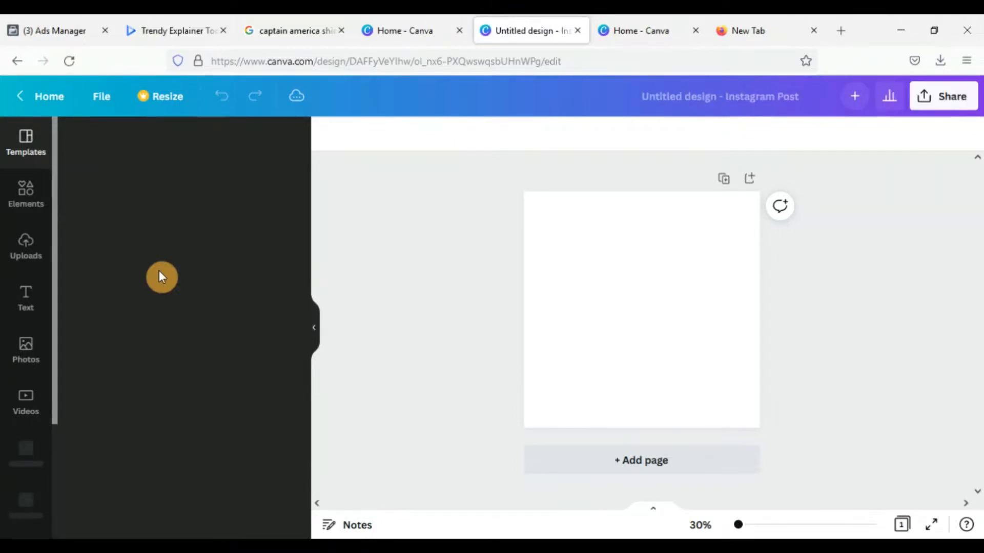
Add a solid circle from the circle elements and enlarge it around the page centre until it nearly fills the canvas
click(32, 207)
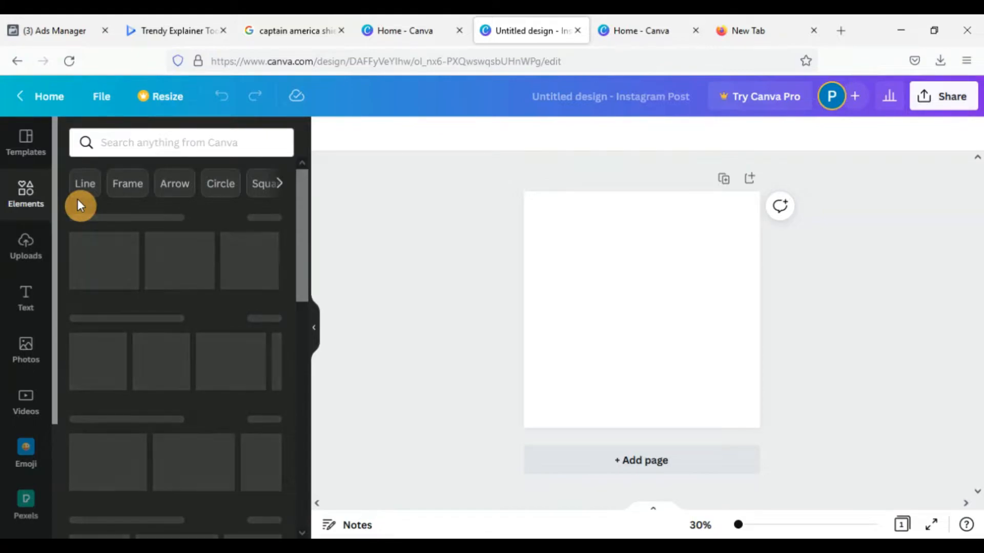
click(229, 187)
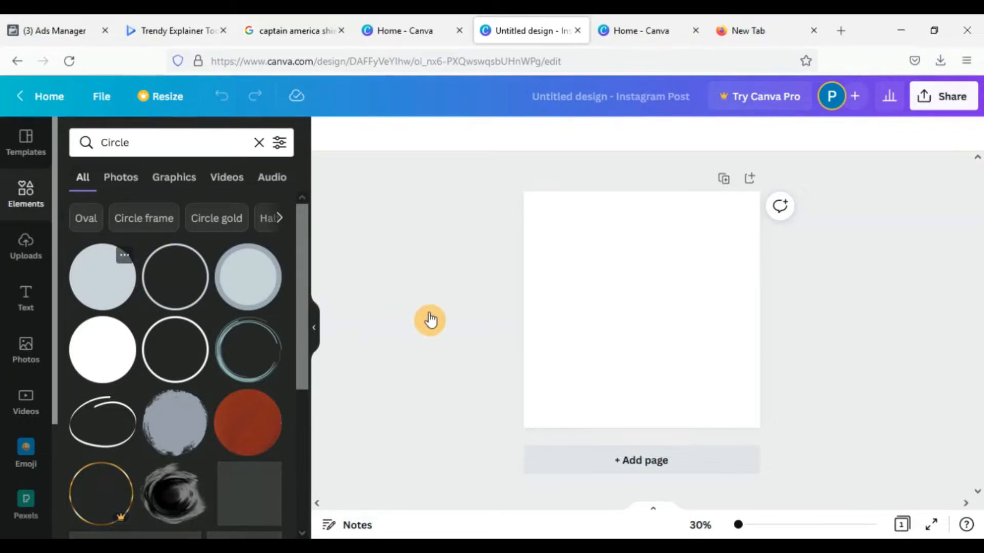
click(207, 314)
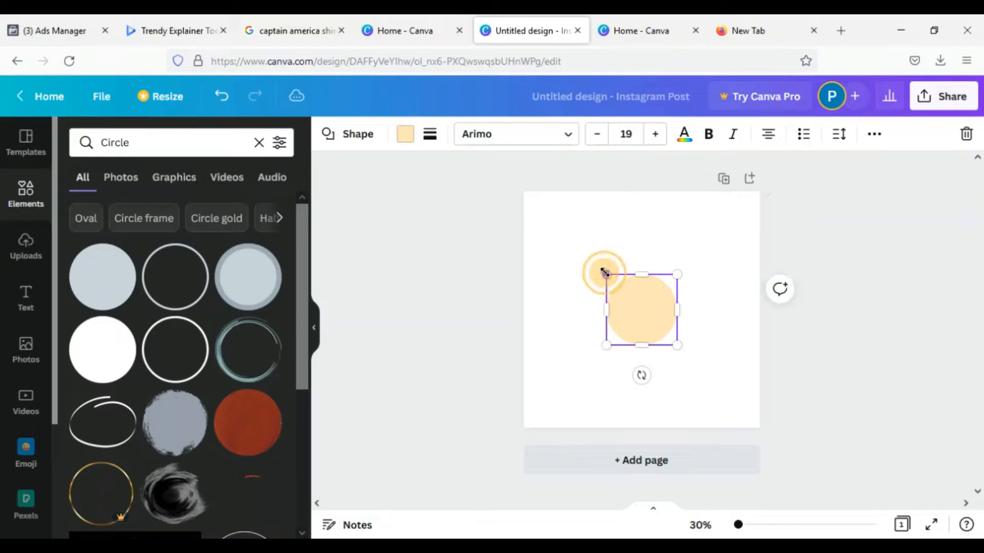
drag(566, 239, 537, 209)
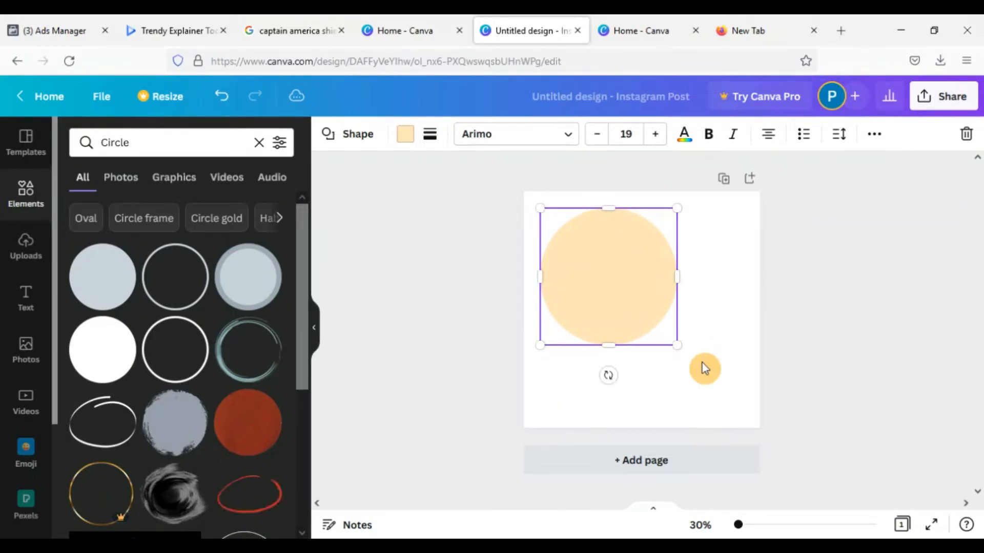
drag(675, 345, 742, 407)
drag(680, 352, 698, 355)
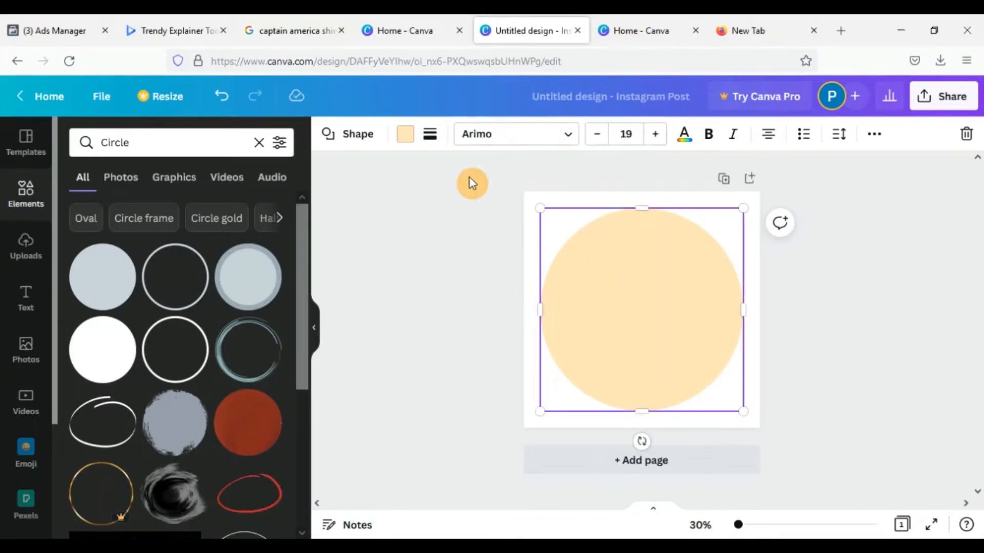
Fill the large circle with bright red #ff1616 from the default colours
click(402, 135)
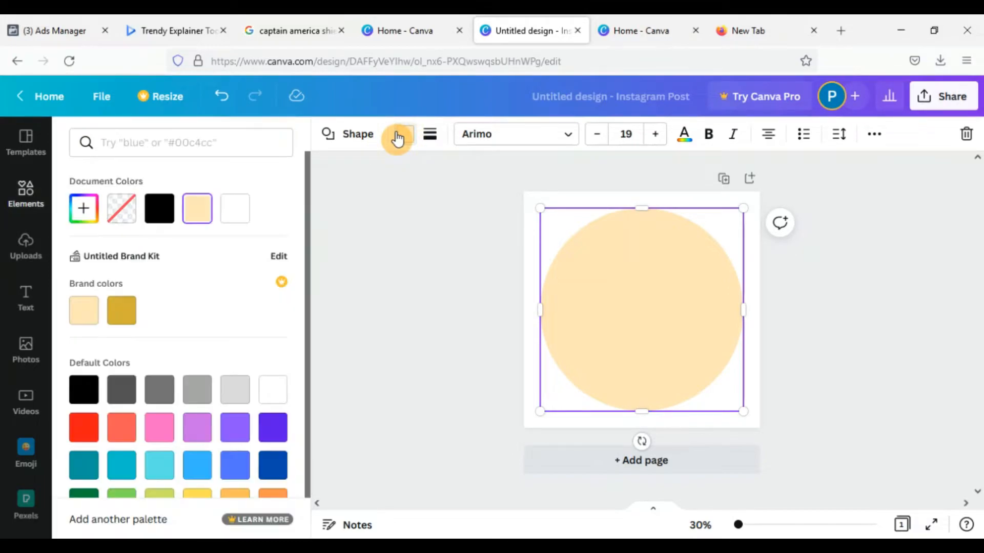
click(88, 435)
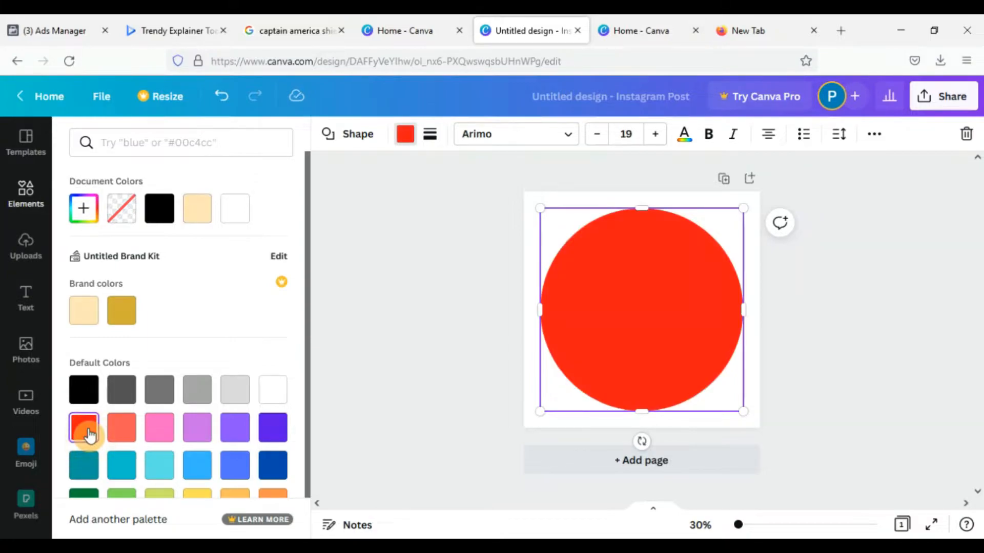
click(433, 353)
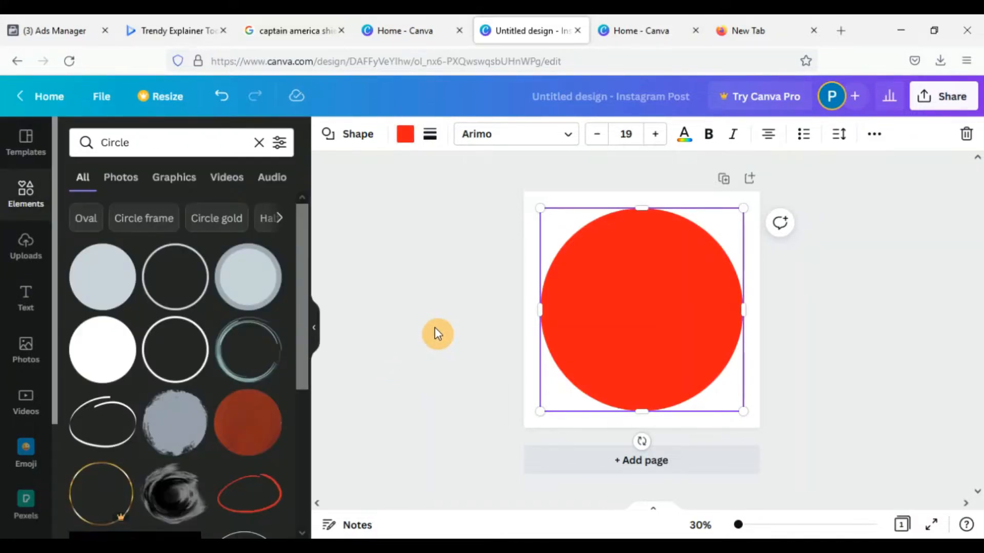
Try to copy and paste the red circle using the context commands
right_click(637, 318)
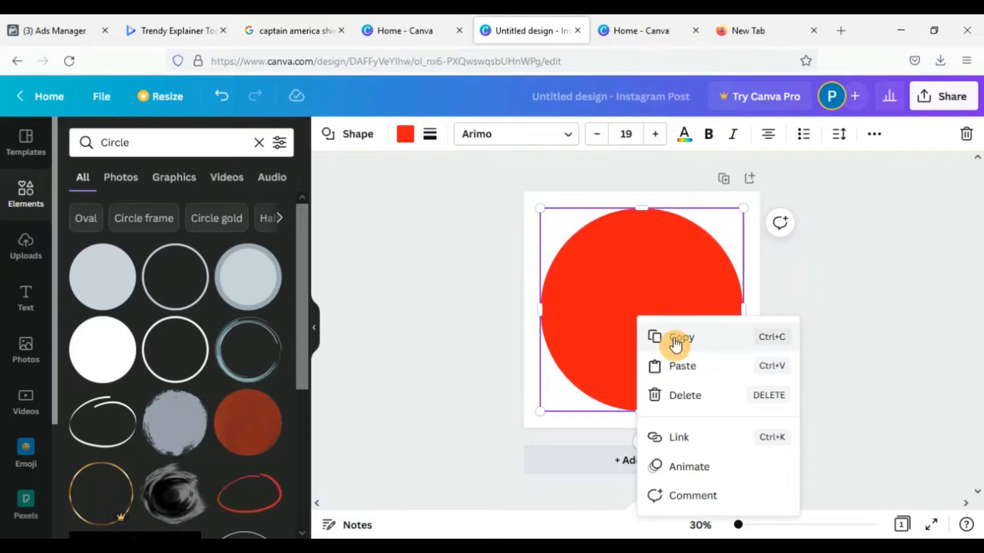
click(674, 339)
right_click(636, 329)
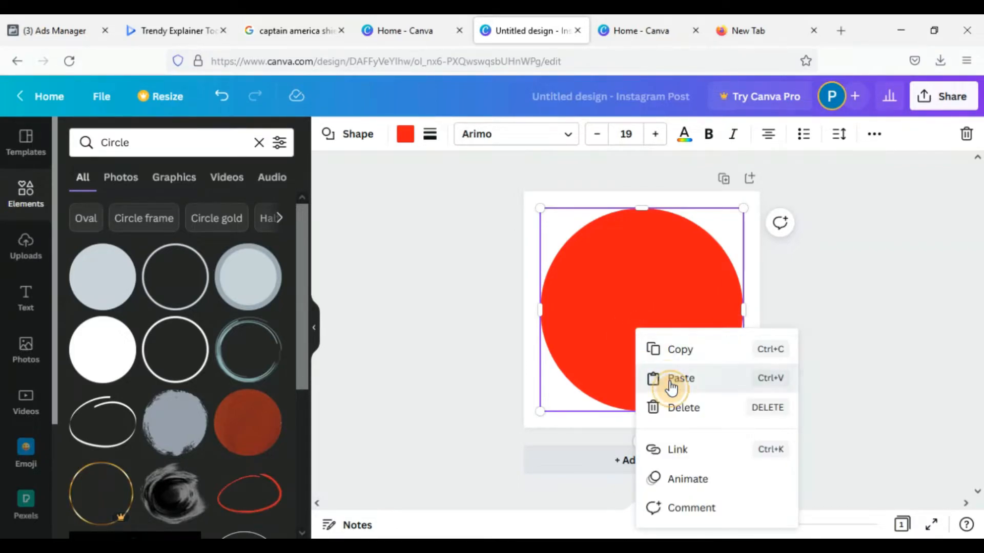
click(671, 380)
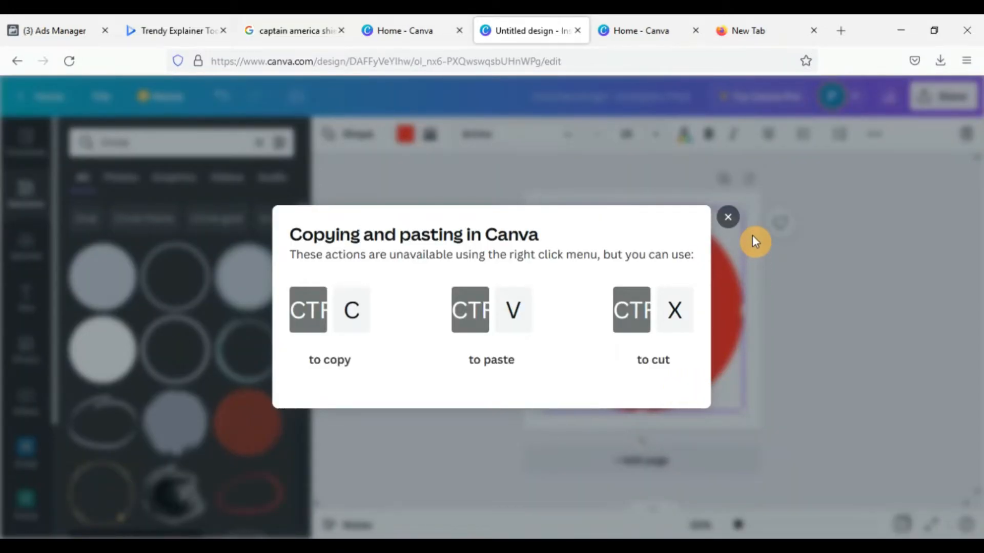
click(727, 216)
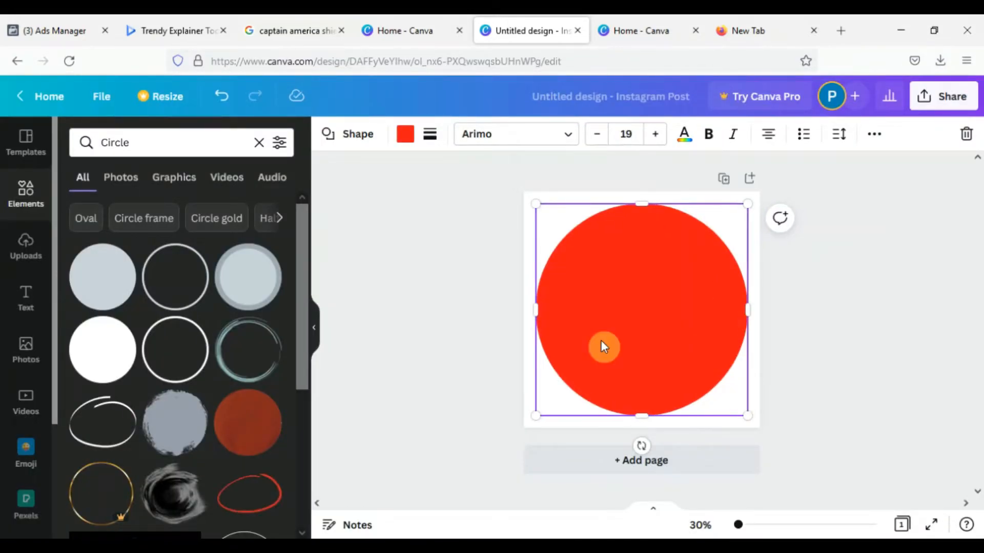
Duplicate the red circle, shrink and centre the copy inside it, and fill the copy with white
drag(600, 340, 605, 345)
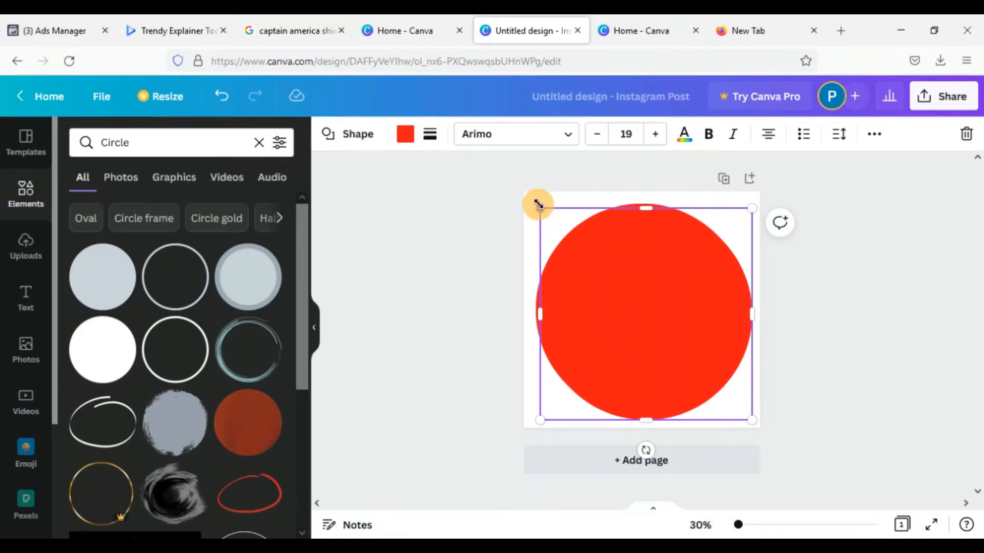
drag(538, 205, 575, 242)
drag(640, 306, 634, 300)
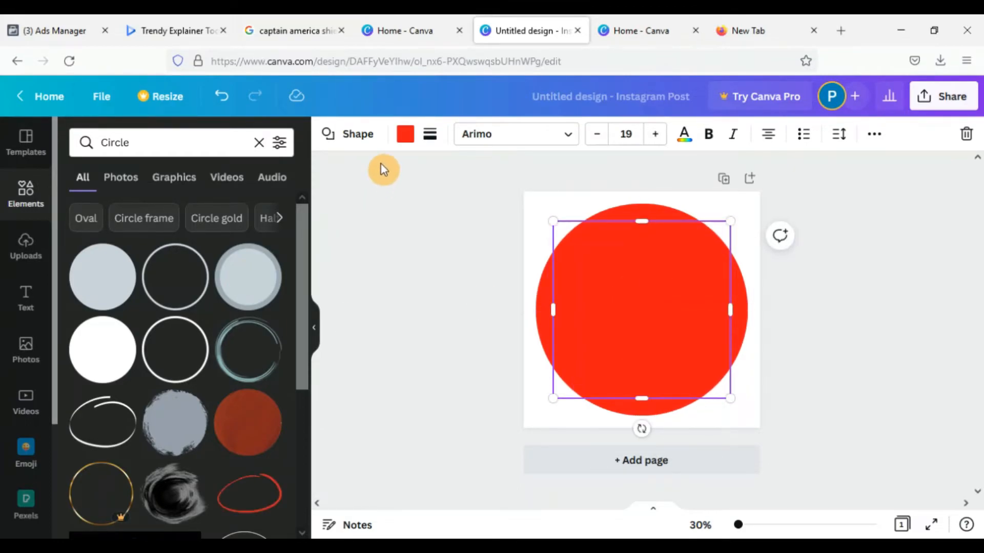
click(403, 137)
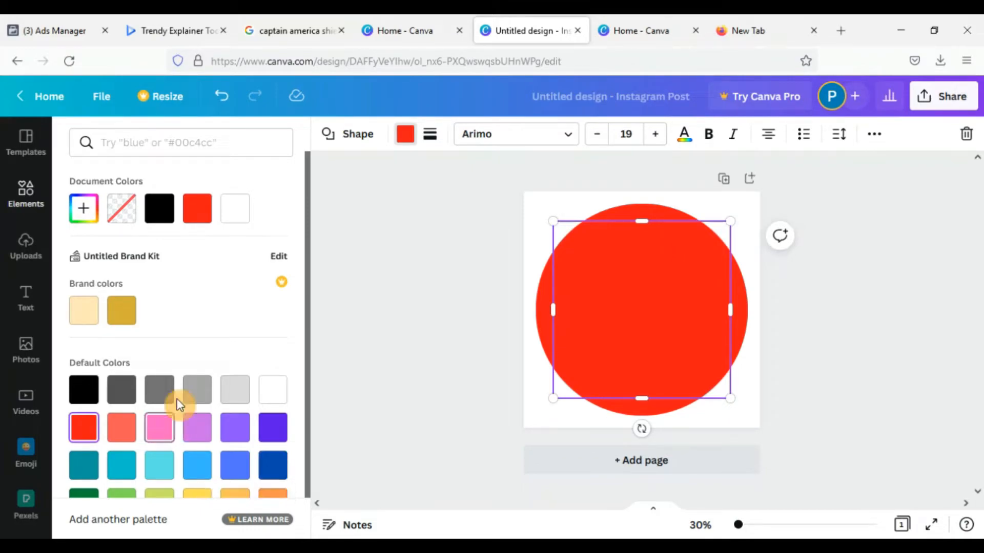
click(267, 398)
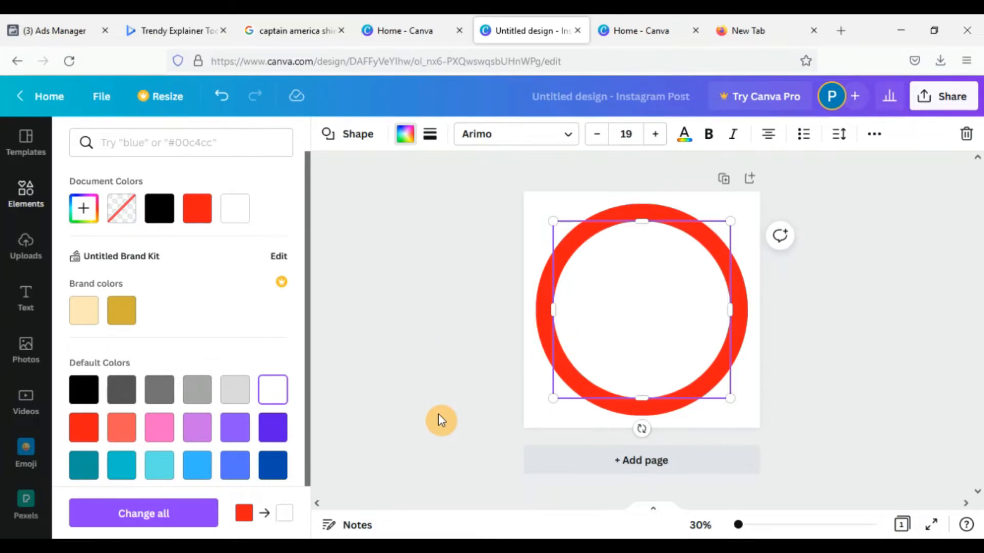
Duplicate the white circle, shrink and centre the copy to leave a narrow white ring, and fill it bright red
key(ctrl+d)
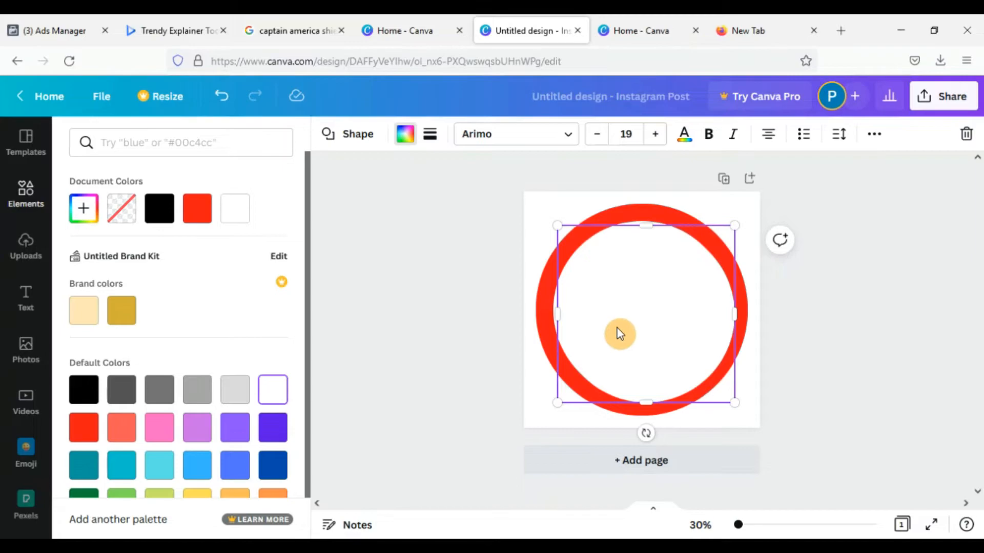
drag(557, 226, 574, 246)
drag(652, 314, 640, 298)
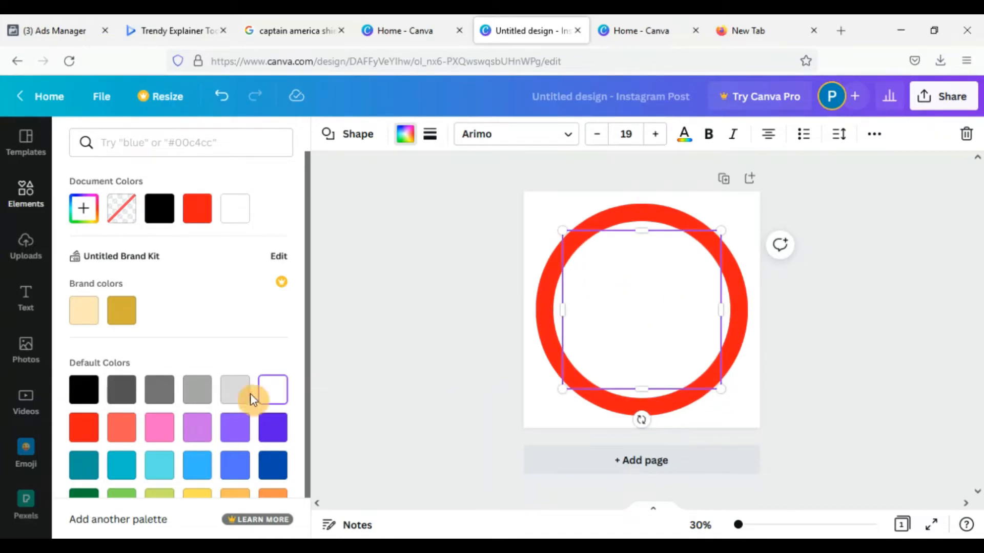
click(84, 427)
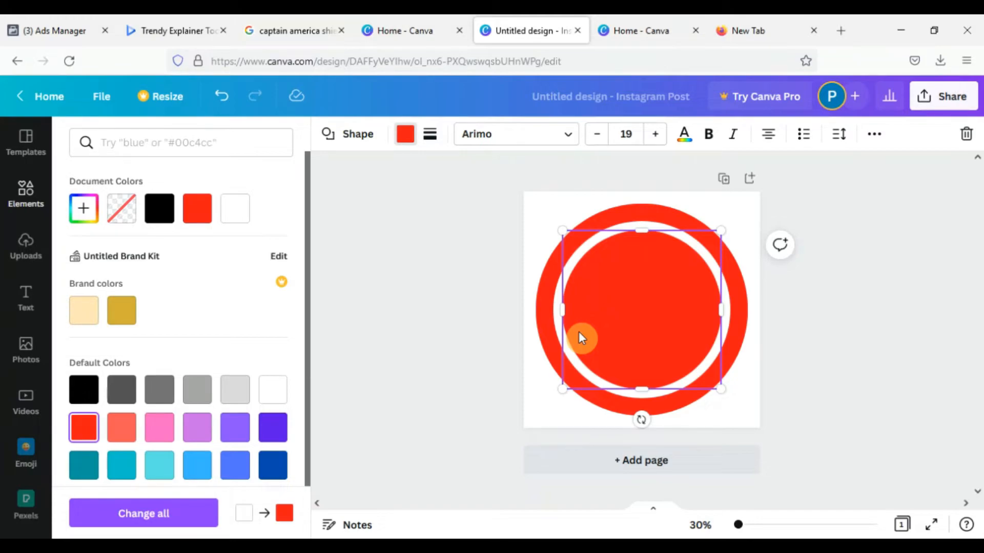
Duplicate the inner red circle, shrink and centre the copy within it, and fill it dark blue
drag(580, 337, 586, 334)
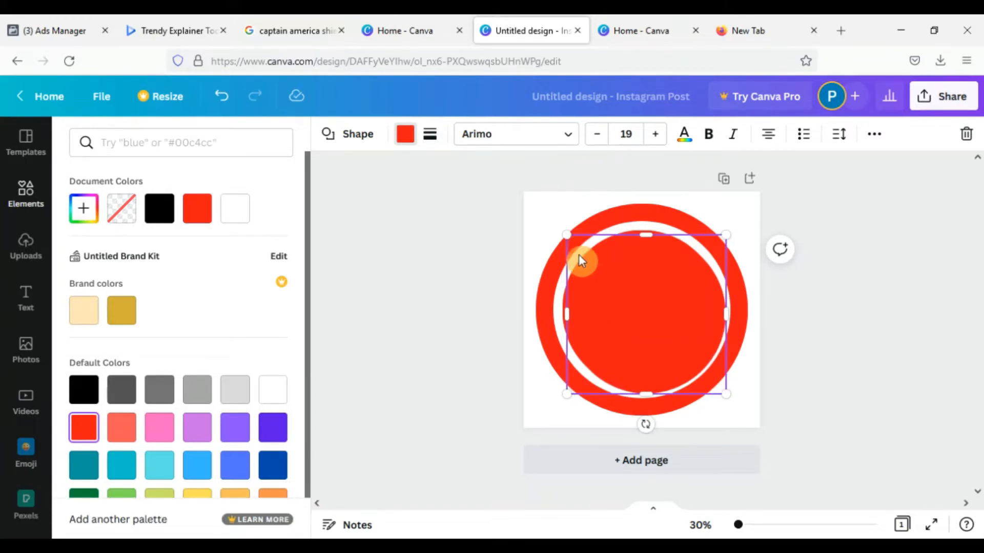
drag(568, 236, 594, 263)
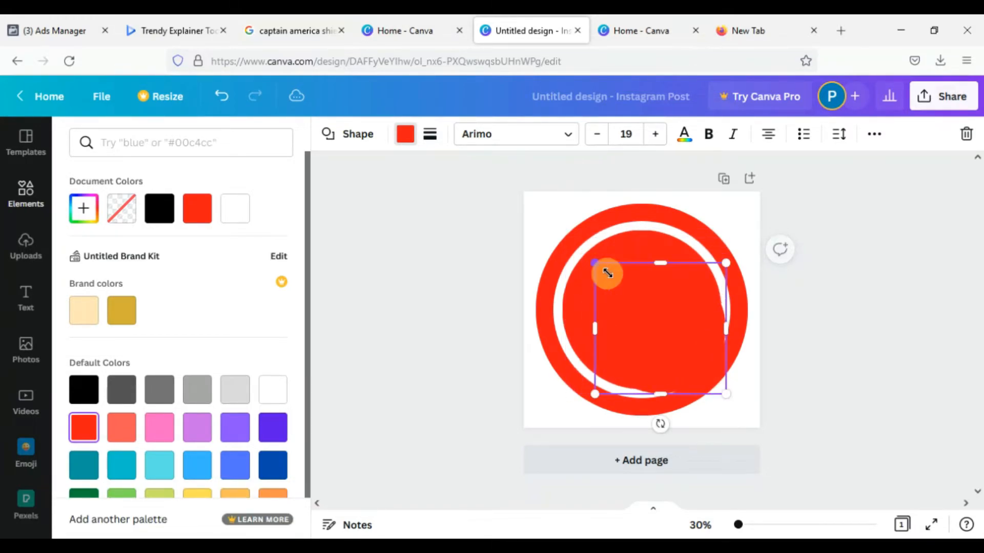
mouse_move(625, 303)
mouse_down()
mouse_move(617, 292)
mouse_move(619, 302)
mouse_up()
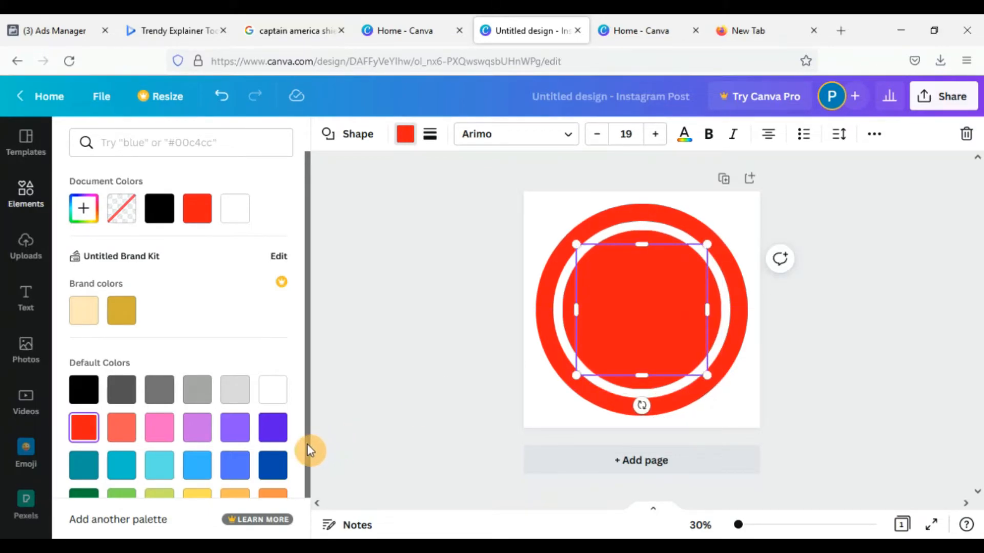
click(282, 464)
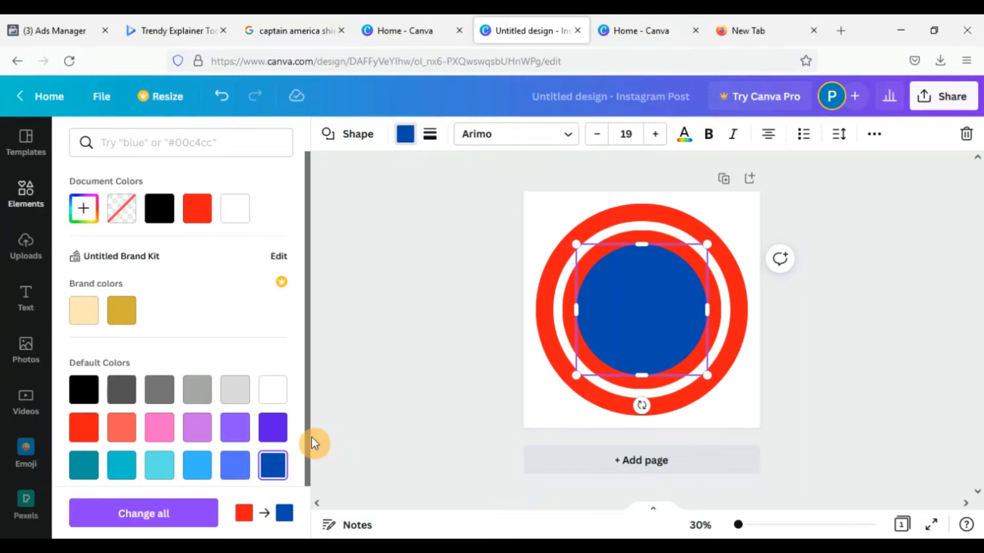
click(359, 394)
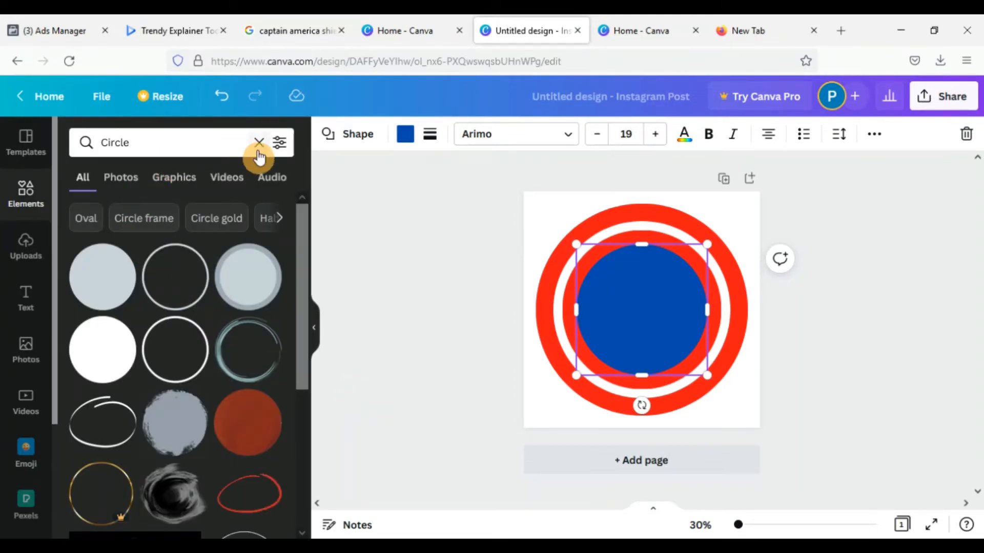
Search the elements for "star" and place the solid white five-pointed star on the blue circle
click(226, 149)
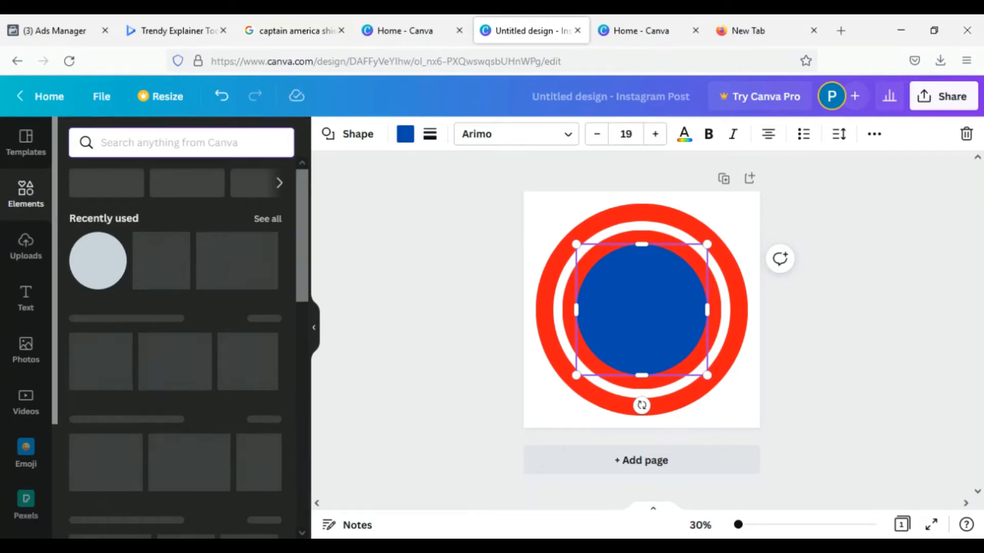
text(star)
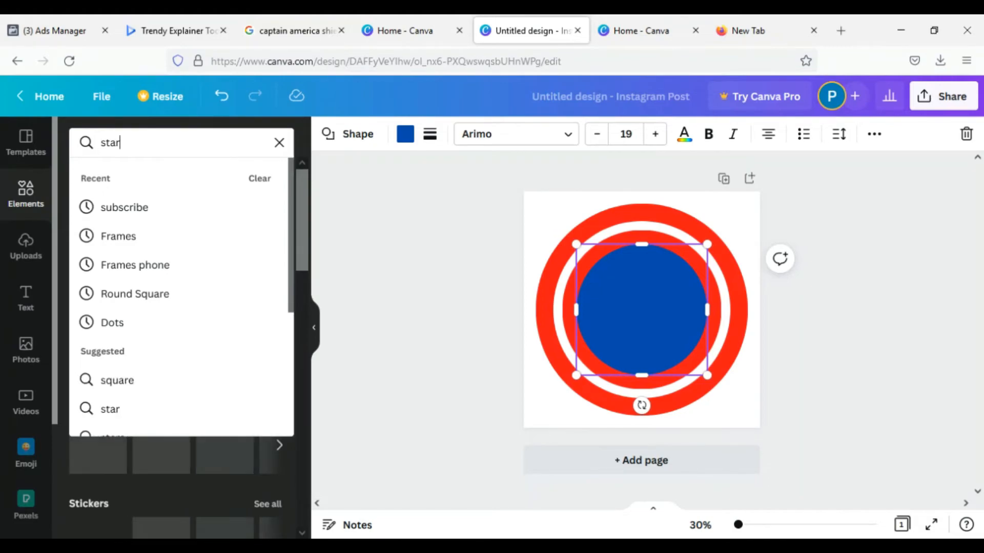
key(Return)
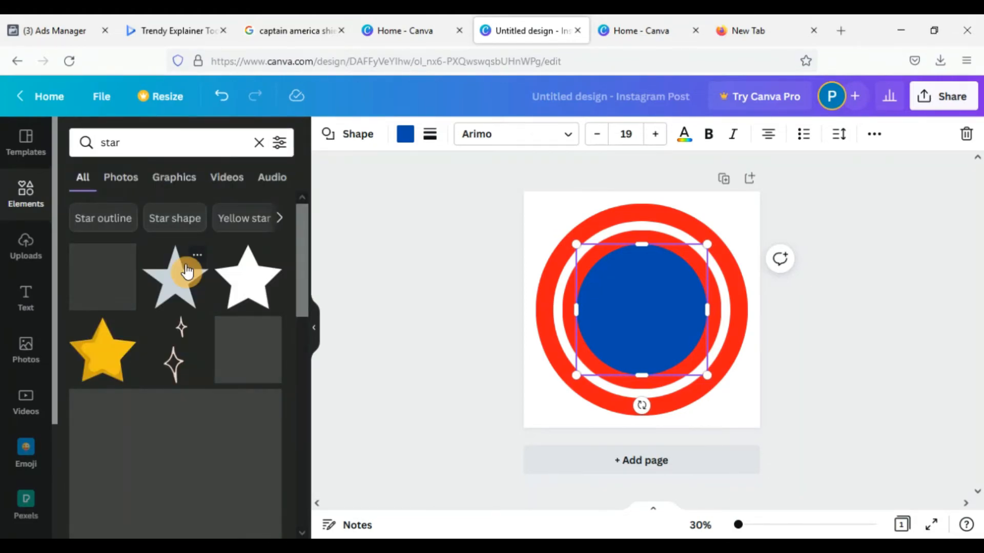
drag(251, 287, 614, 292)
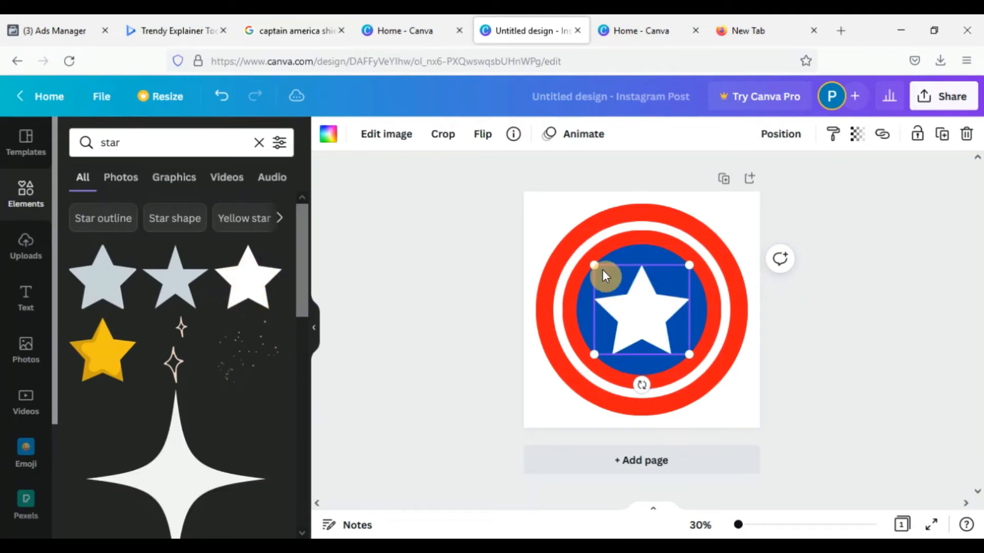
Enlarge the white star to nearly fill the blue circle and centre it within the rings
drag(593, 265, 582, 257)
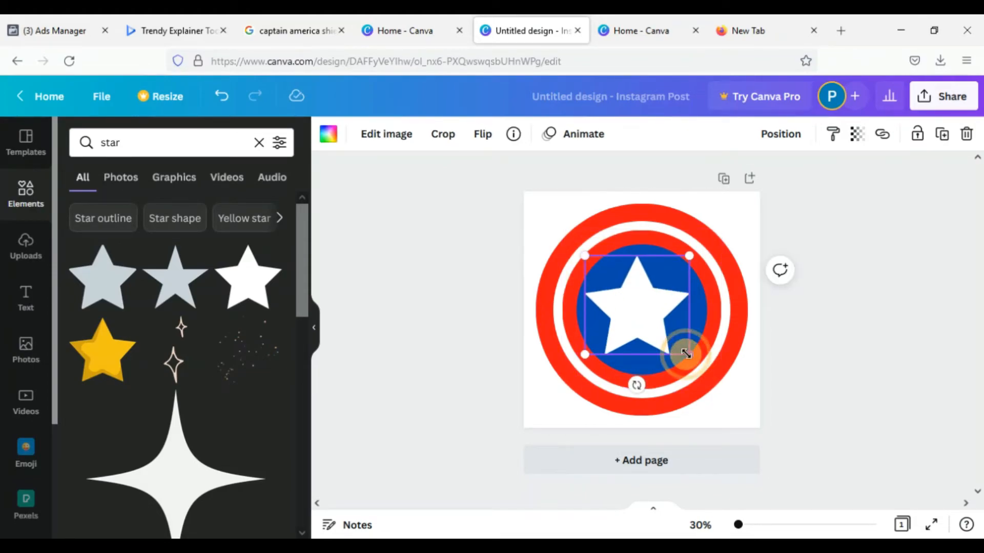
drag(685, 353, 695, 360)
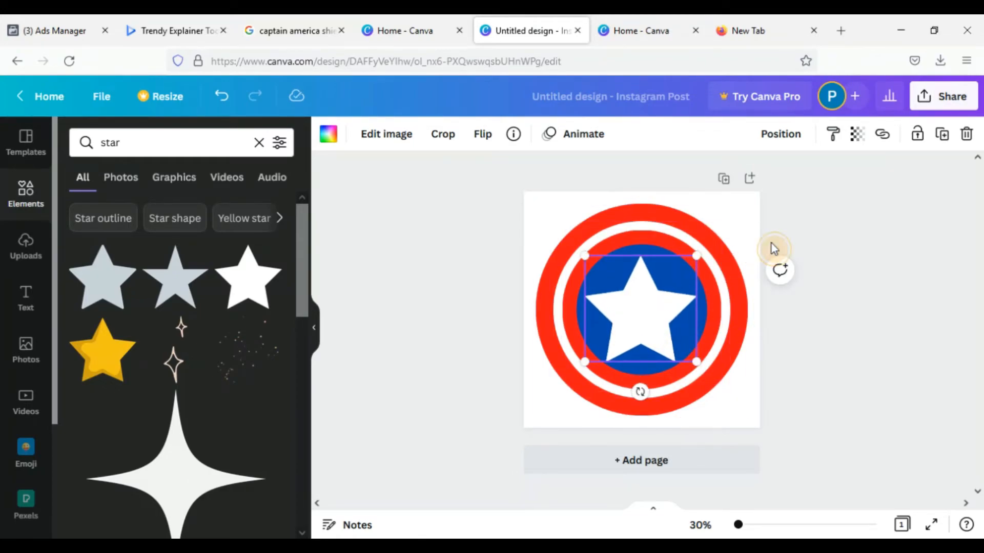
click(769, 246)
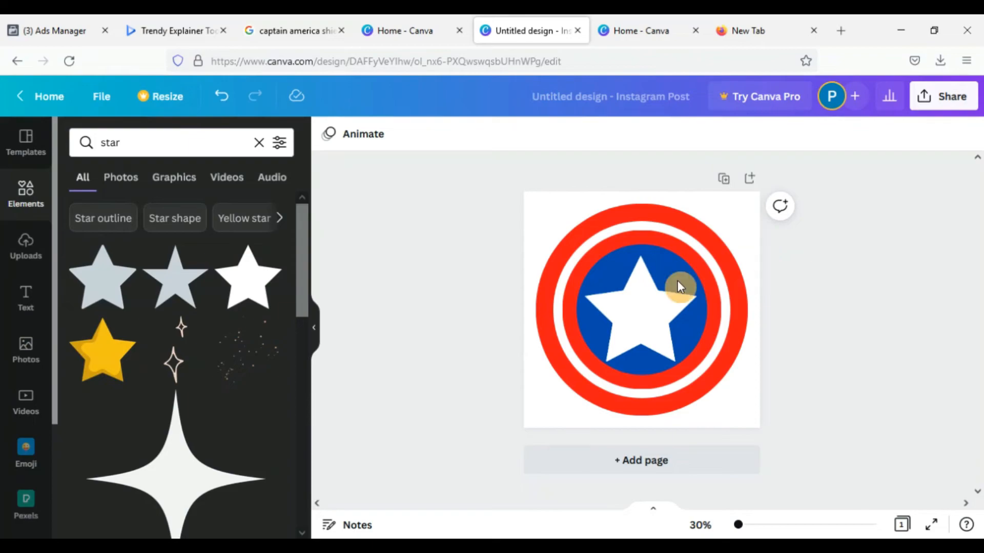
drag(645, 295, 644, 298)
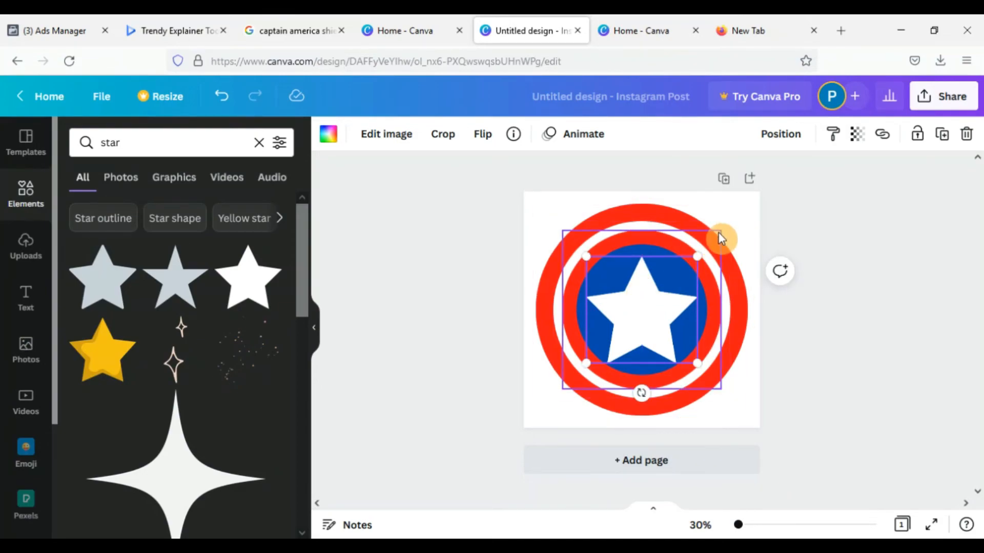
Select the outermost red circle and open the list of additional Canva apps
click(729, 220)
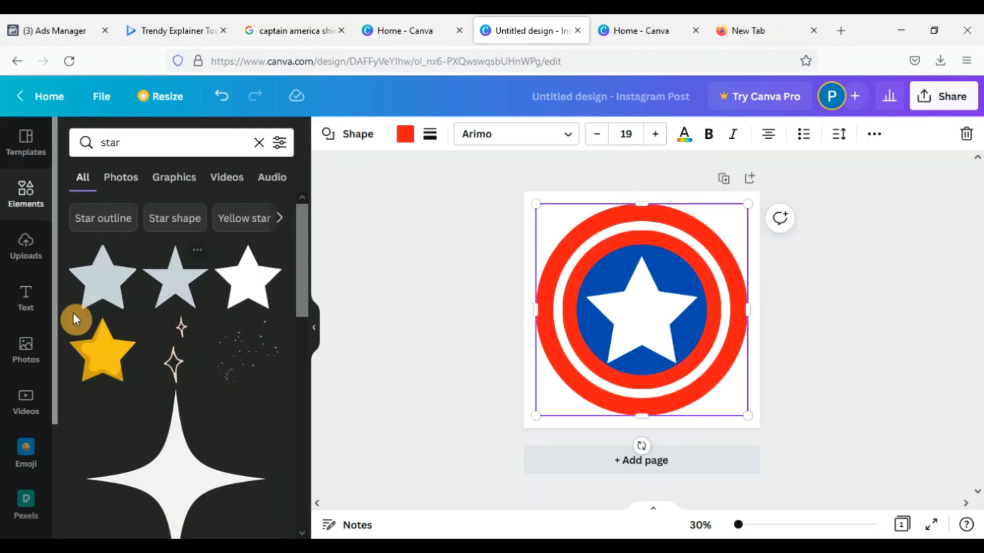
drag(53, 323, 57, 443)
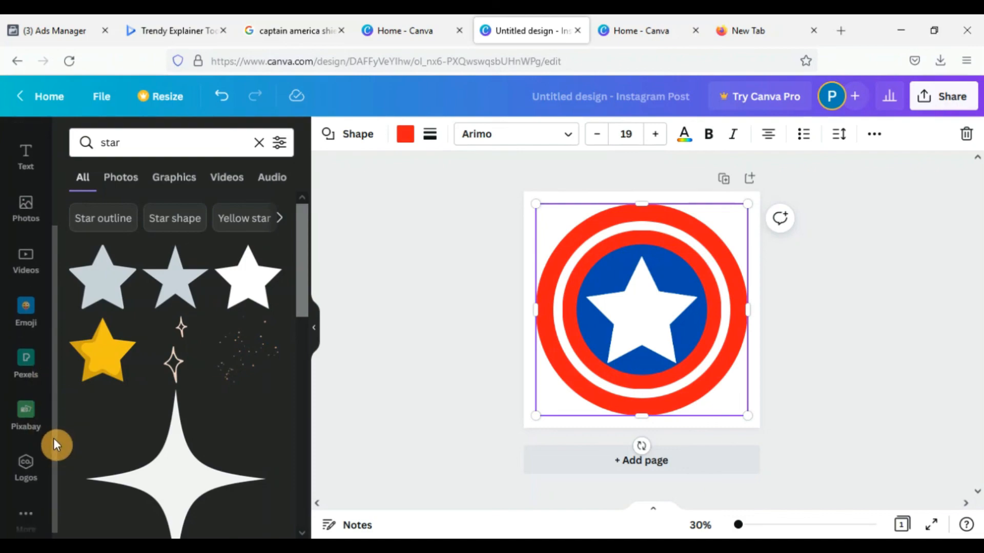
click(30, 521)
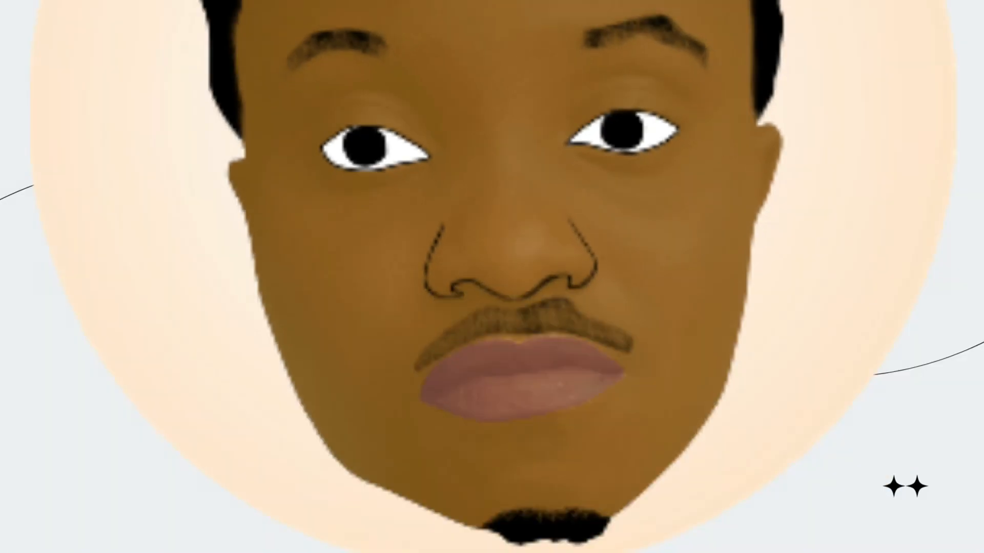